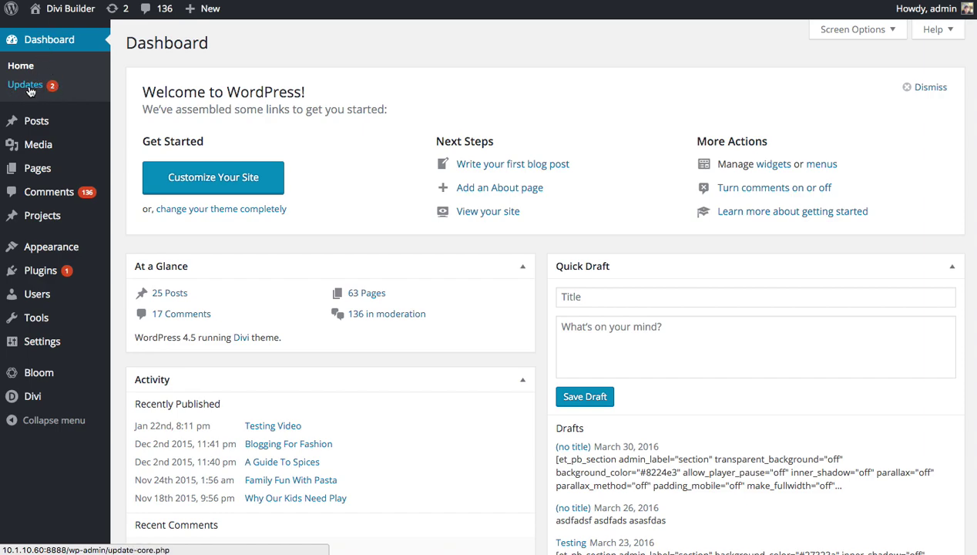
On the WordPress Updates page, tick the Bloom plugin and run Update Plugins
click(29, 90)
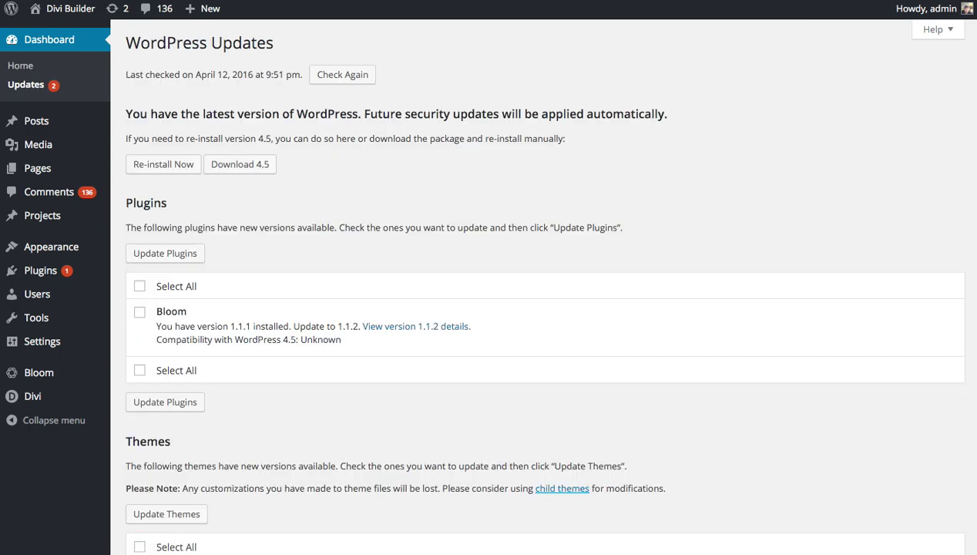
scroll(193, 209, down, 3)
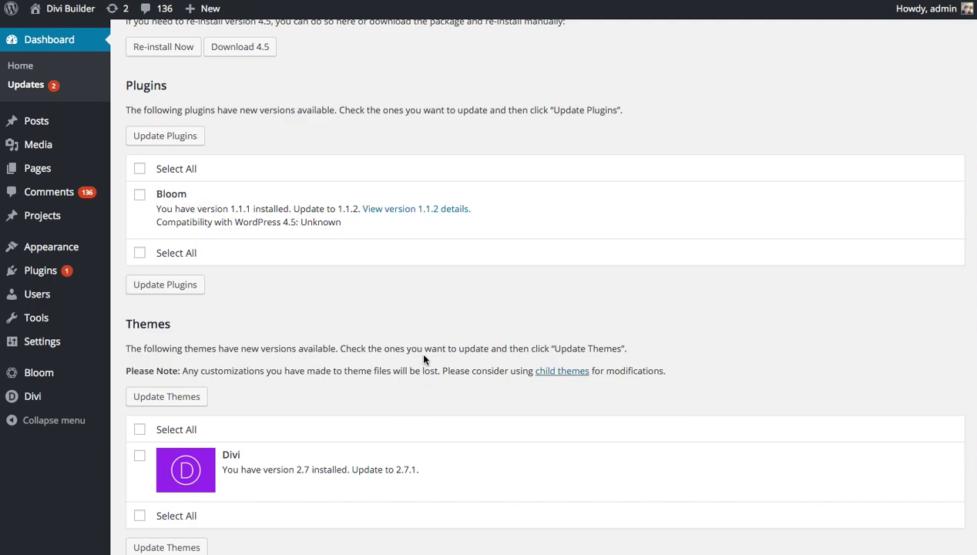
scroll(347, 409, down, 1)
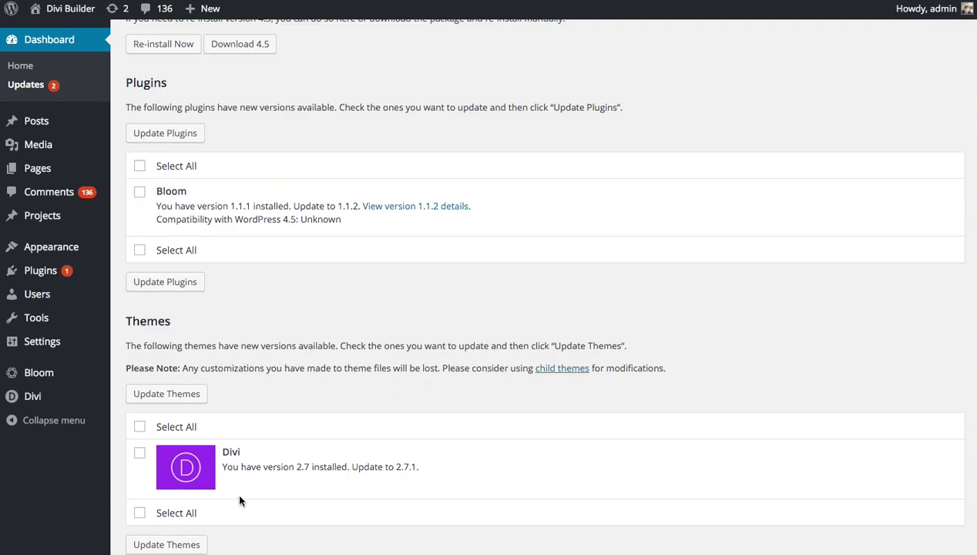
scroll(273, 436, up, 3)
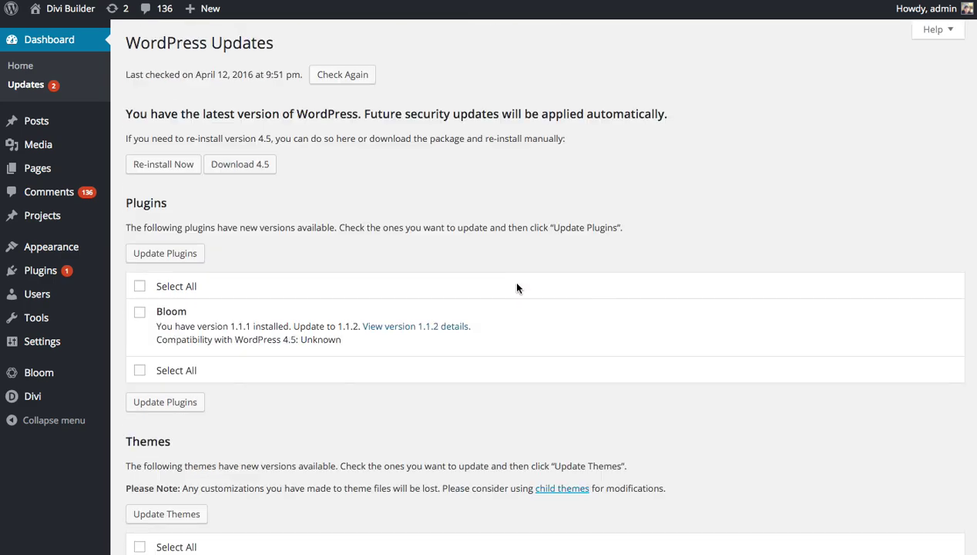
click(141, 312)
click(172, 254)
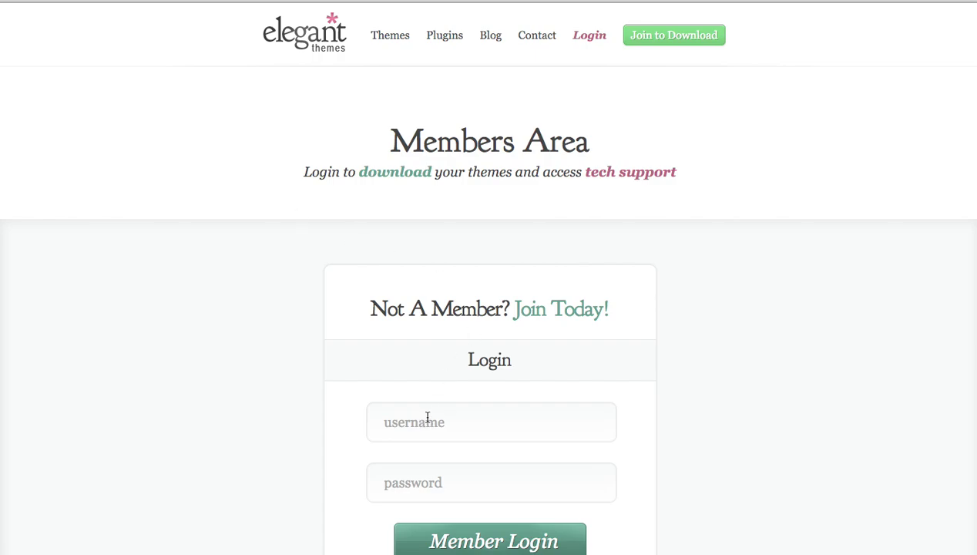
Sign in to the Elegant Themes members area with the account username and password
click(422, 422)
text(testaccount)
key(Tab)
text(testaccount)
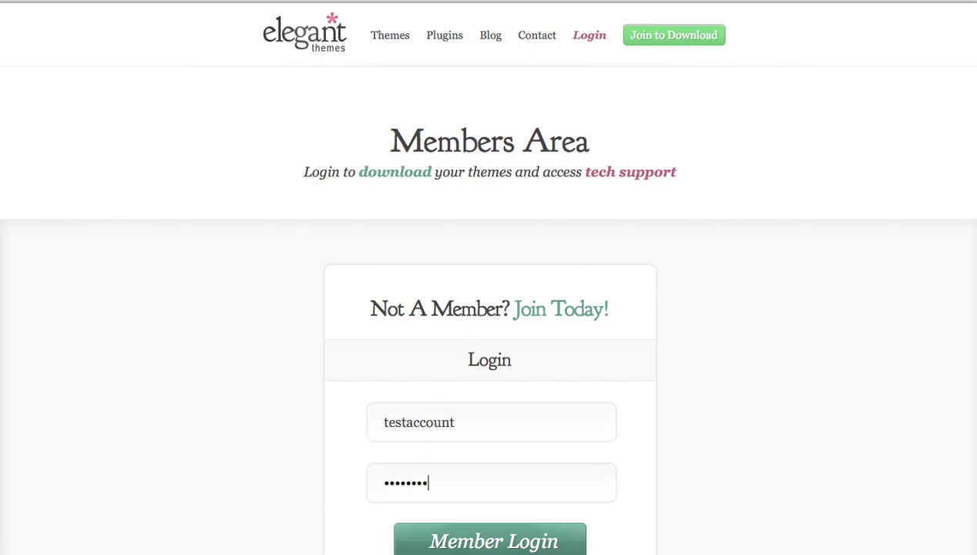
key(Return)
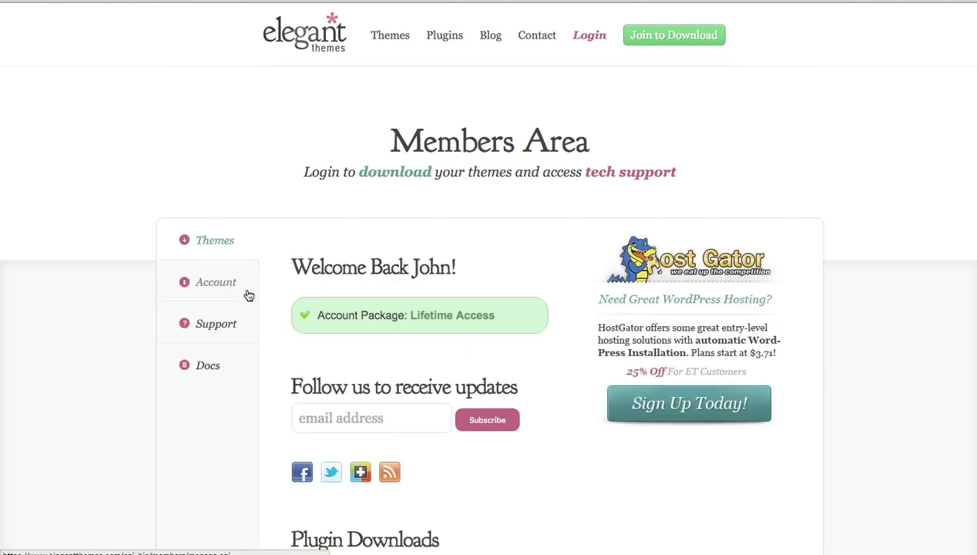
Go to Account > Your API Key and select the personal API key to copy it
click(197, 285)
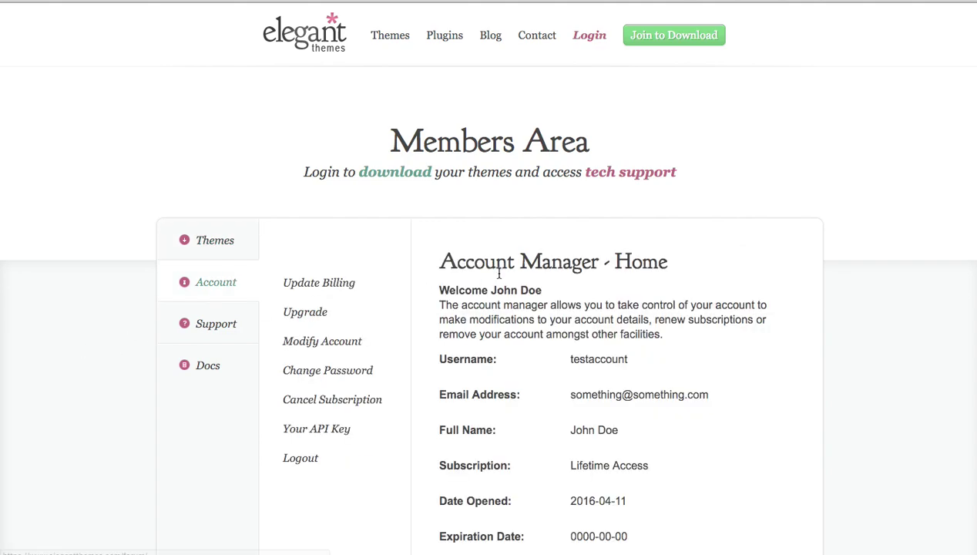
click(333, 434)
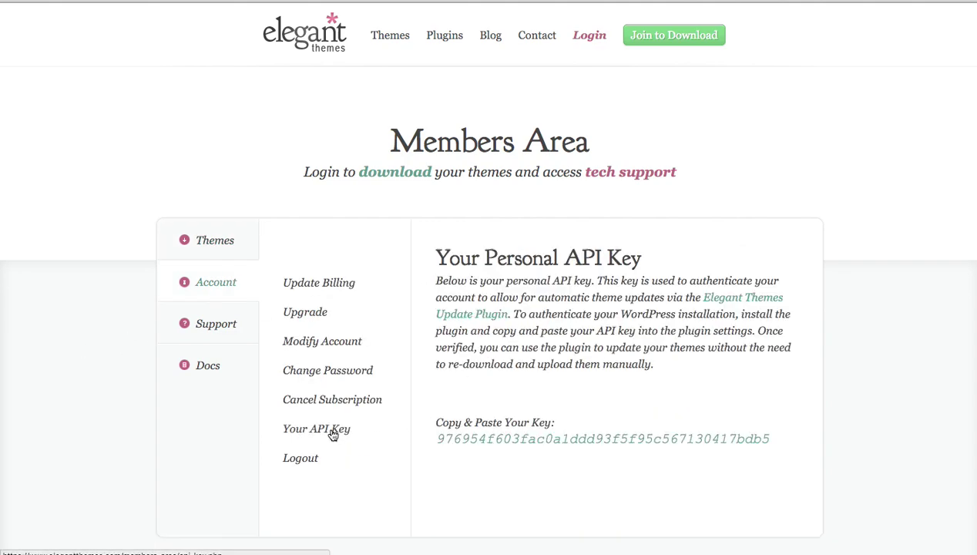
double_click(592, 436)
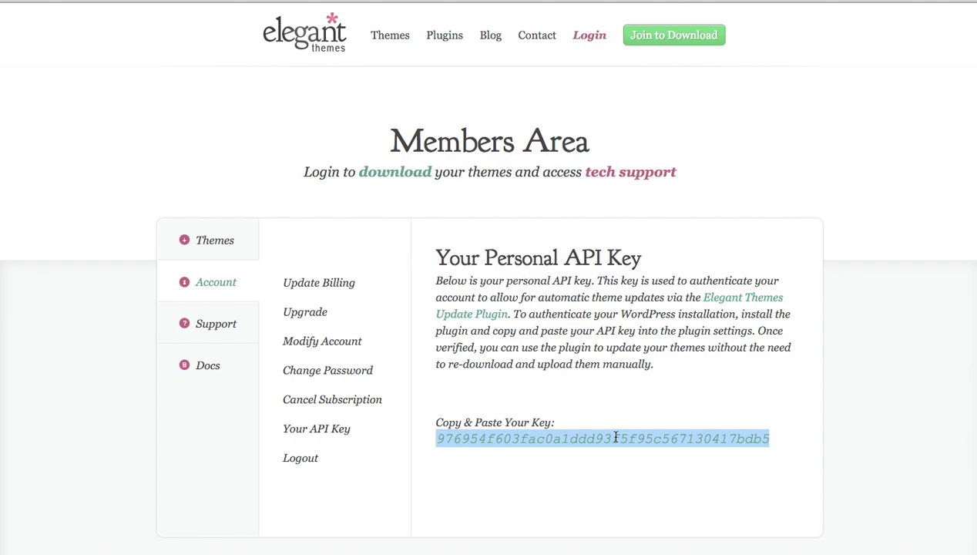
click(546, 439)
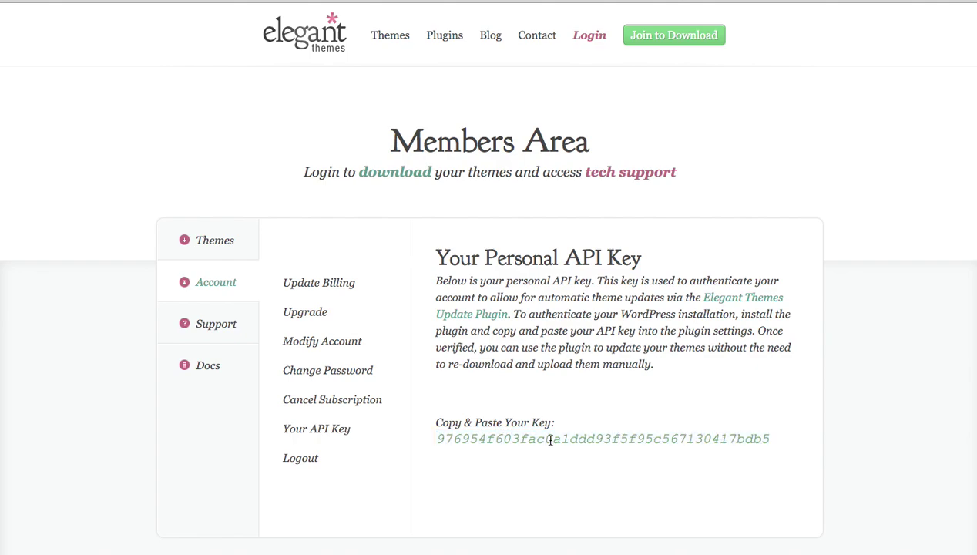
double_click(561, 440)
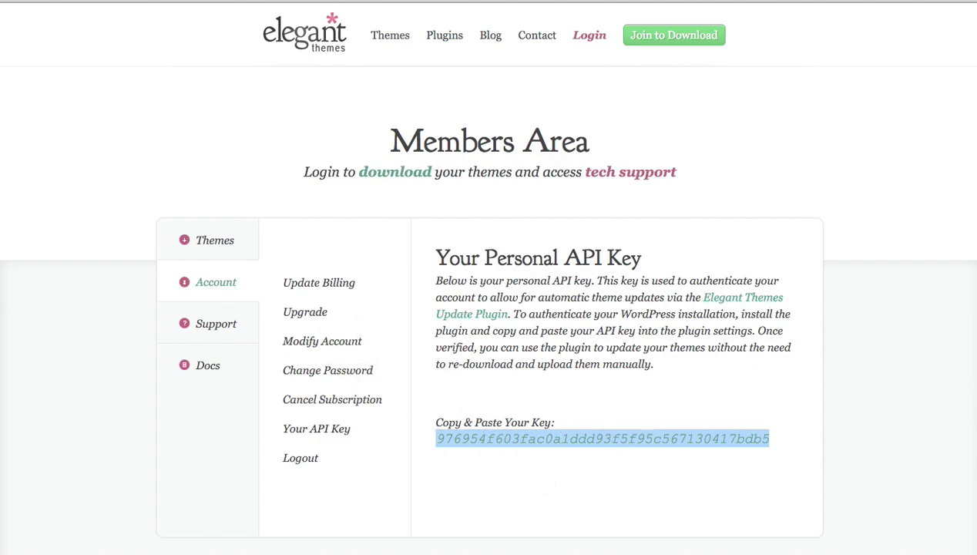
Return to the WordPress admin dashboard and go to Divi > Theme Options
key(ctrl+Tab)
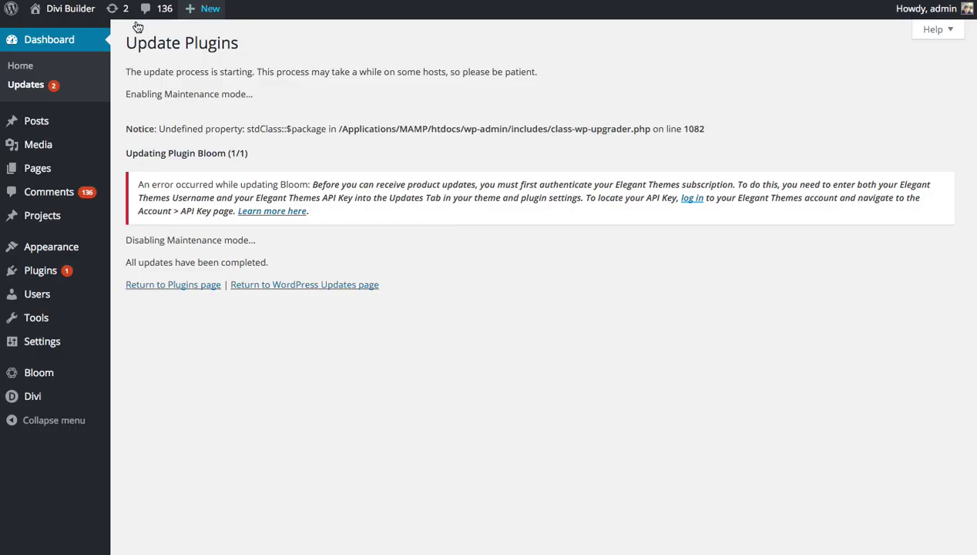
click(63, 42)
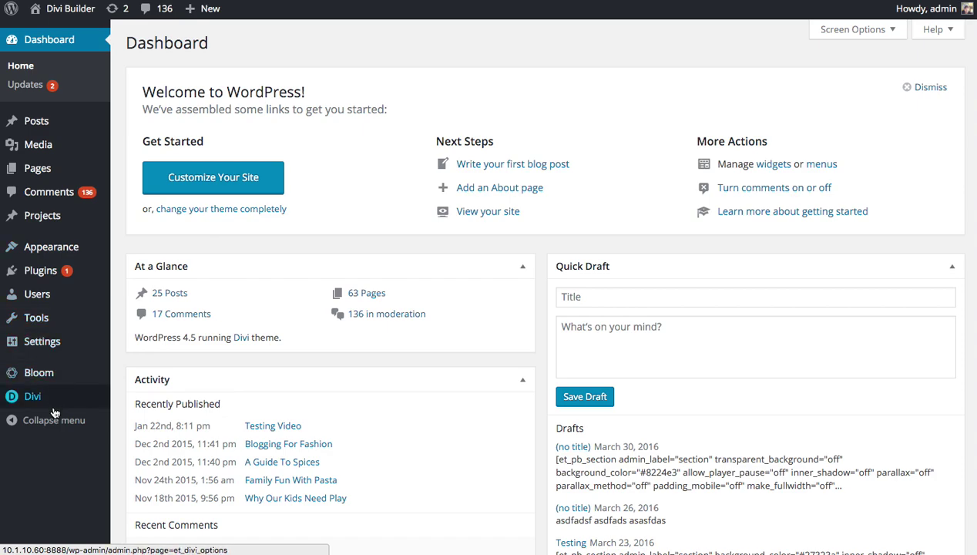
mouse_move(41, 411)
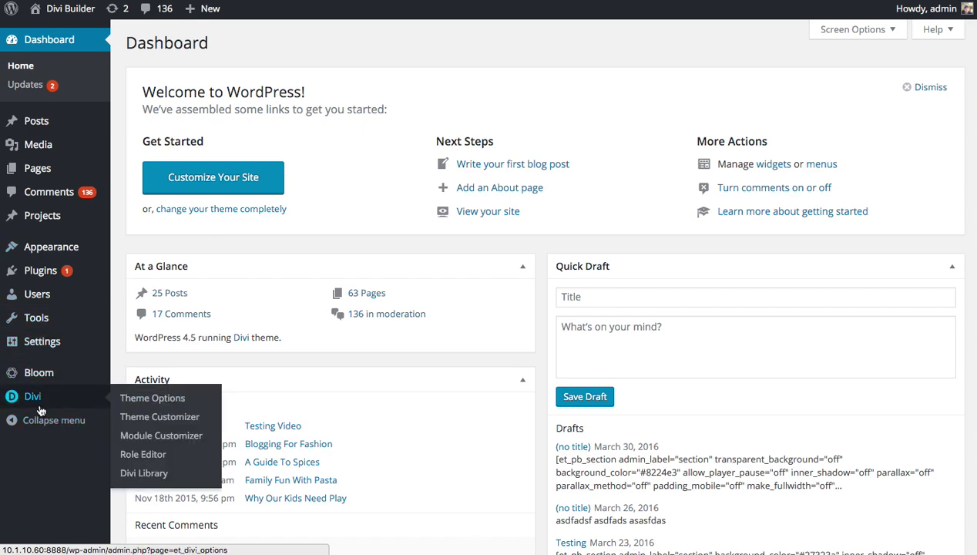
click(158, 401)
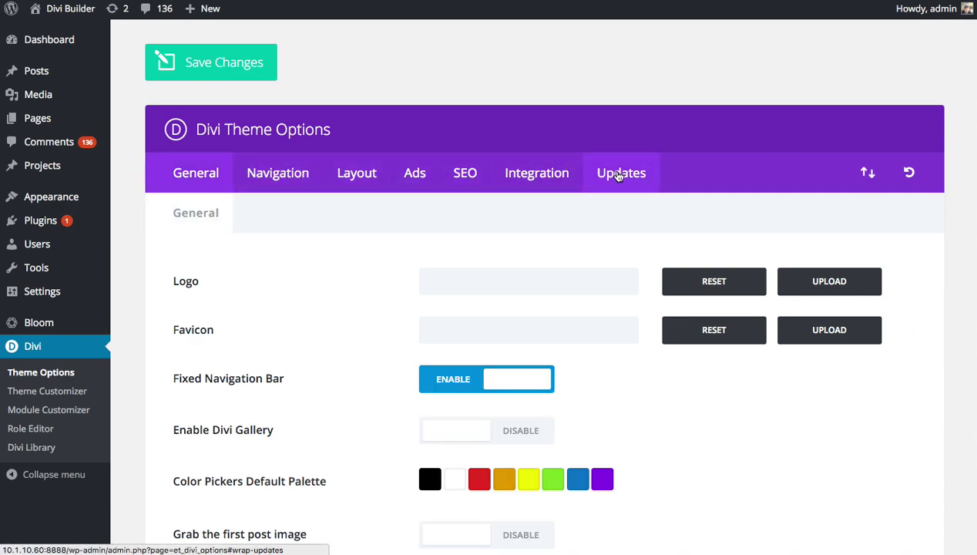
On Divi's Updates tab, enter the Elegant Themes username, paste the API key, and save
click(619, 176)
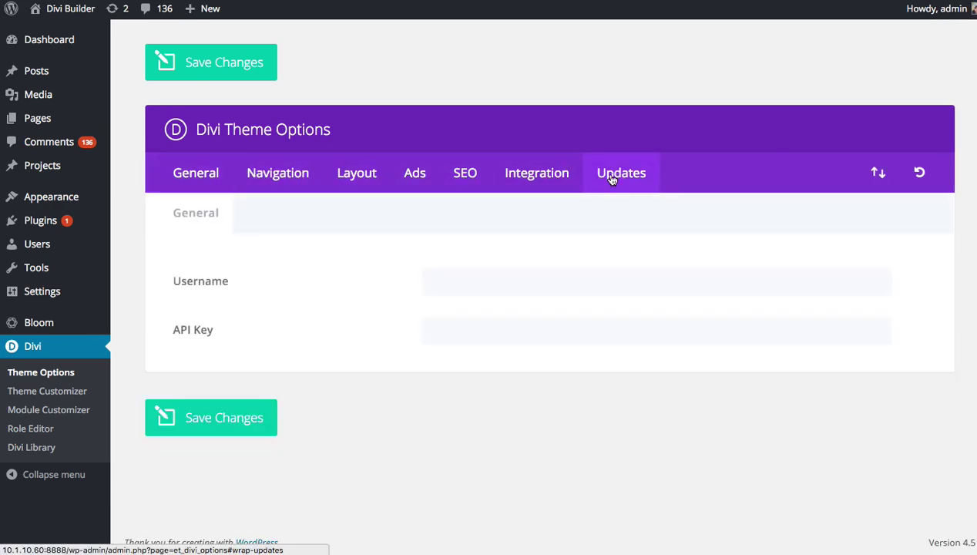
click(475, 279)
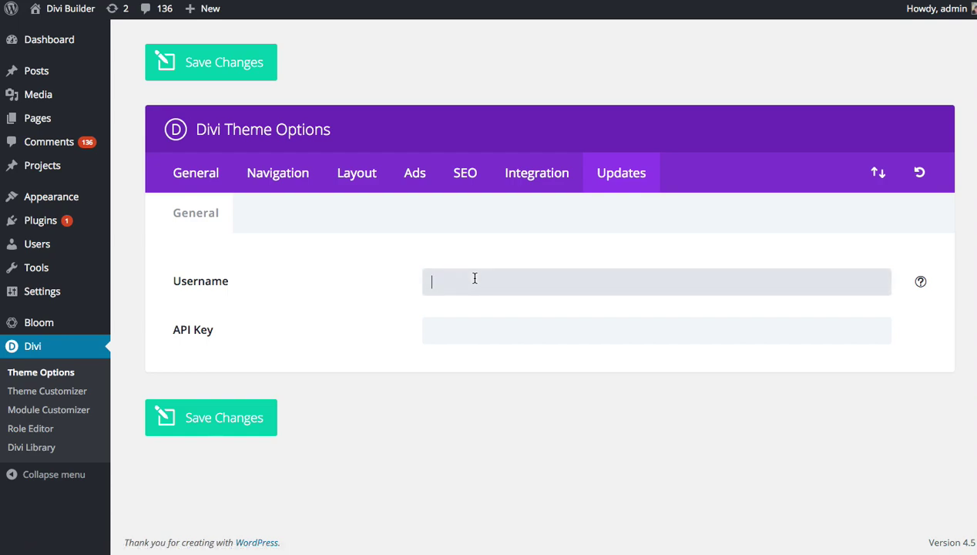
text(•••••••••••)
key(Tab)
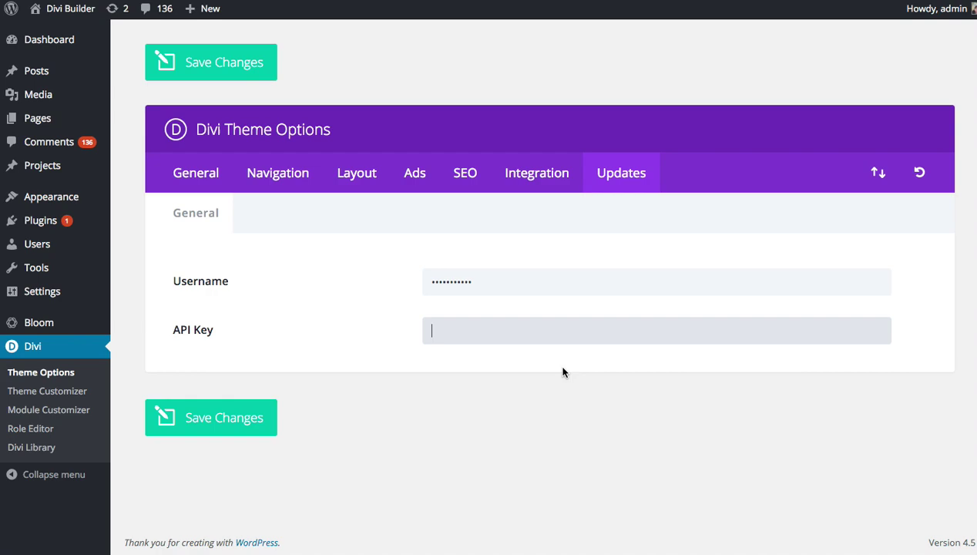
key(ctrl+v)
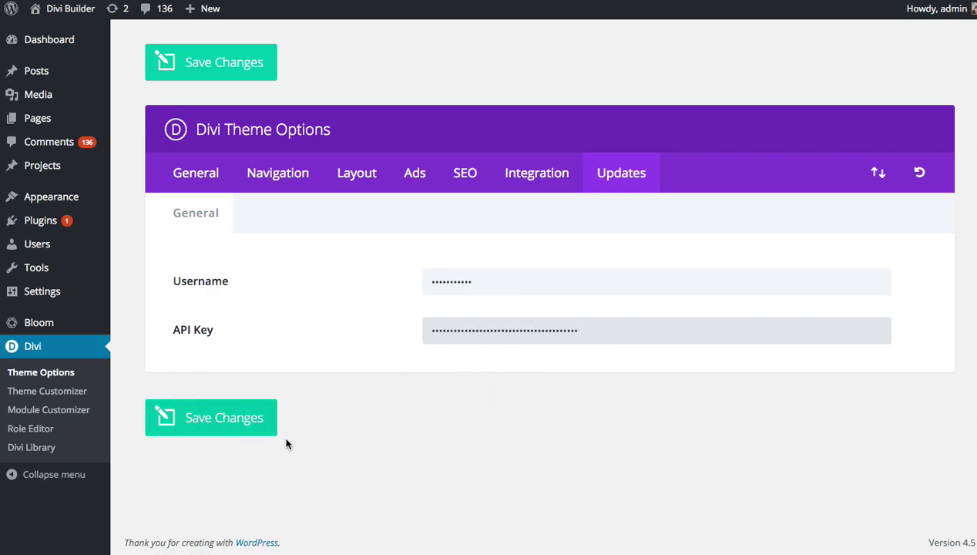
click(259, 428)
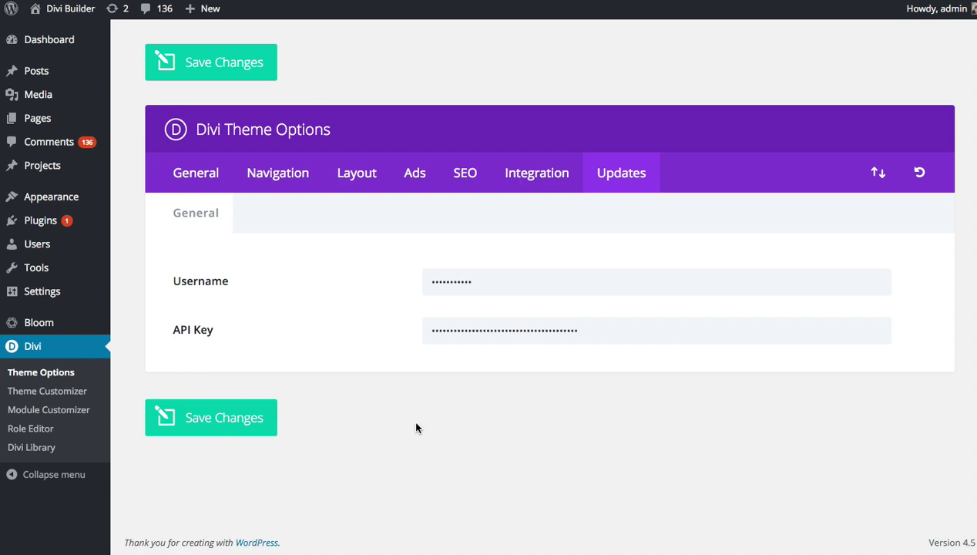
Go to the Bloom plugin dashboard and its Enable Updates tab with the saved credentials
click(59, 327)
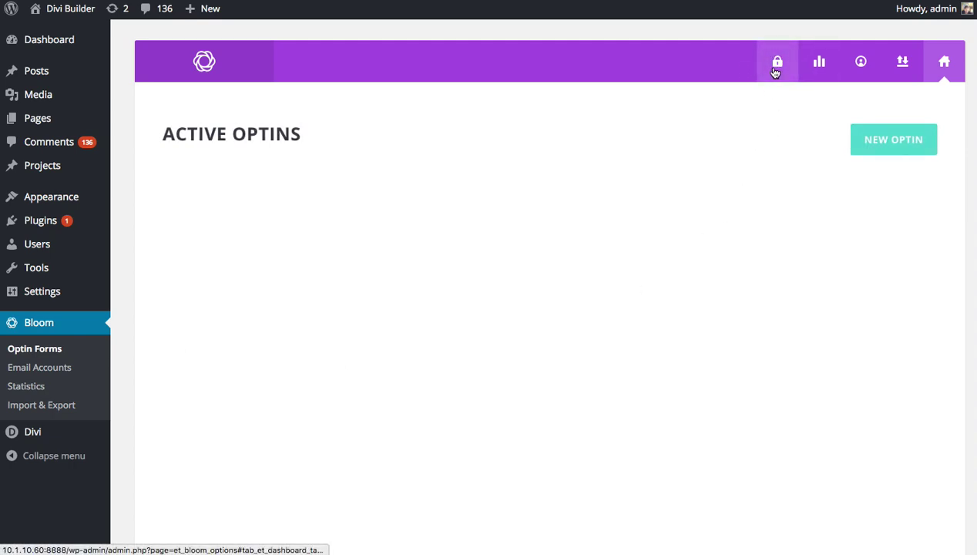
click(775, 72)
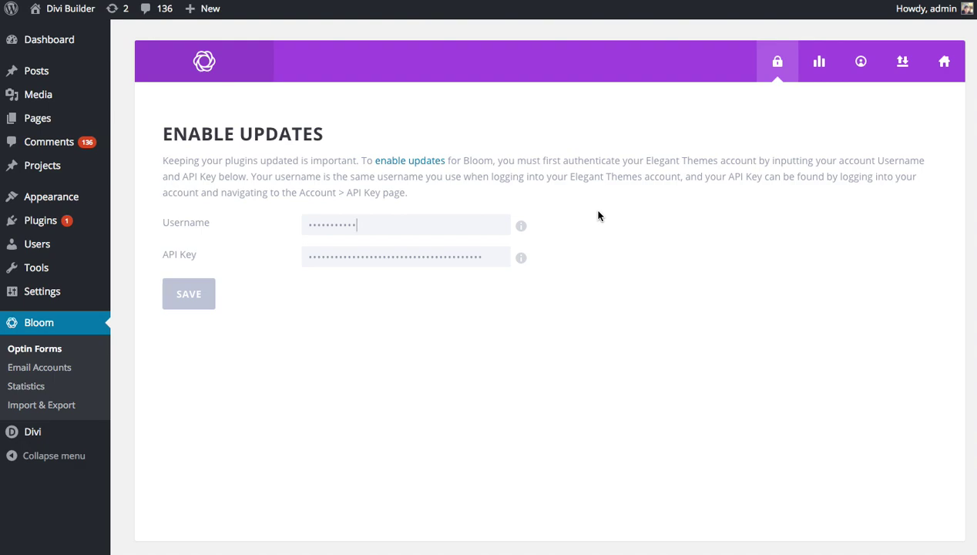
On Dashboard > Updates, tick Bloom (1.1.1 to 1.1.2) and run Update Plugins again
mouse_move(61, 37)
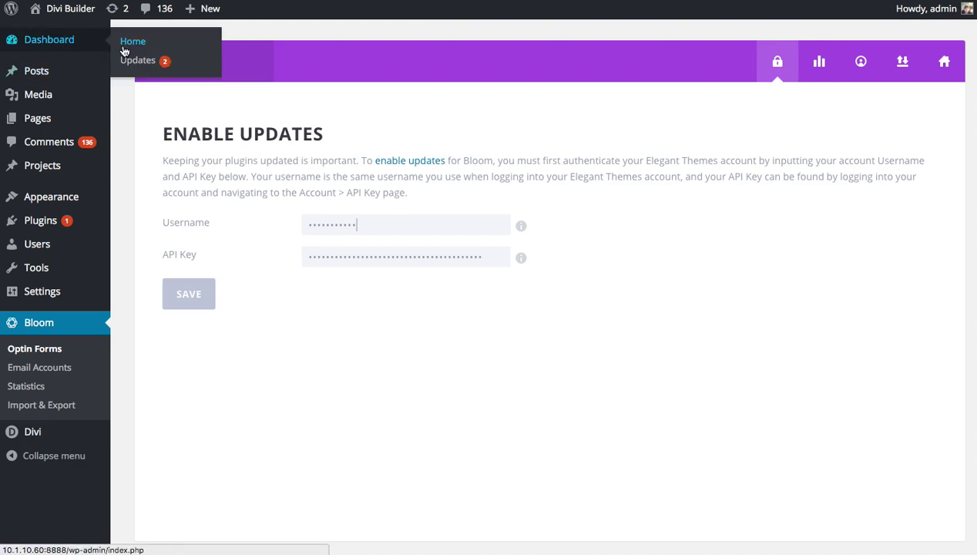
click(131, 61)
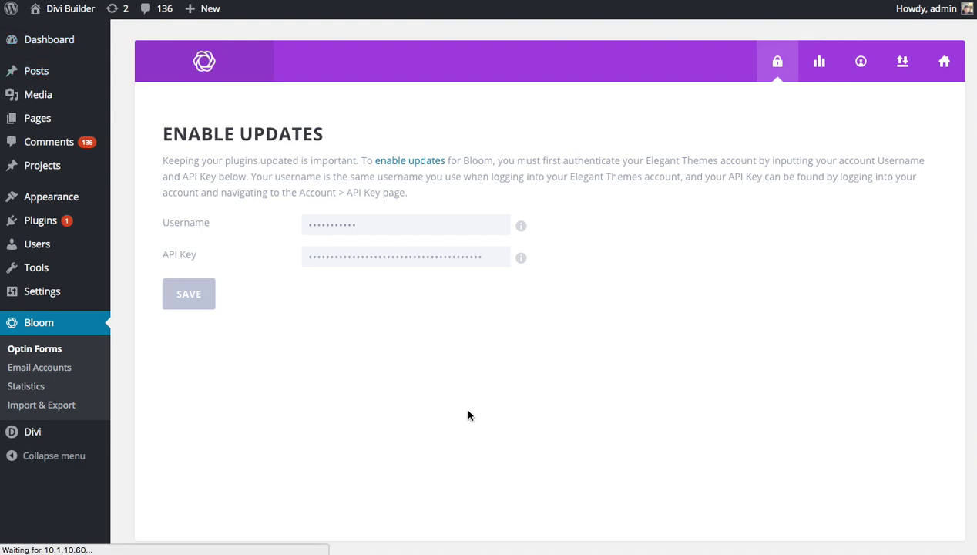
scroll(471, 424, down, 4)
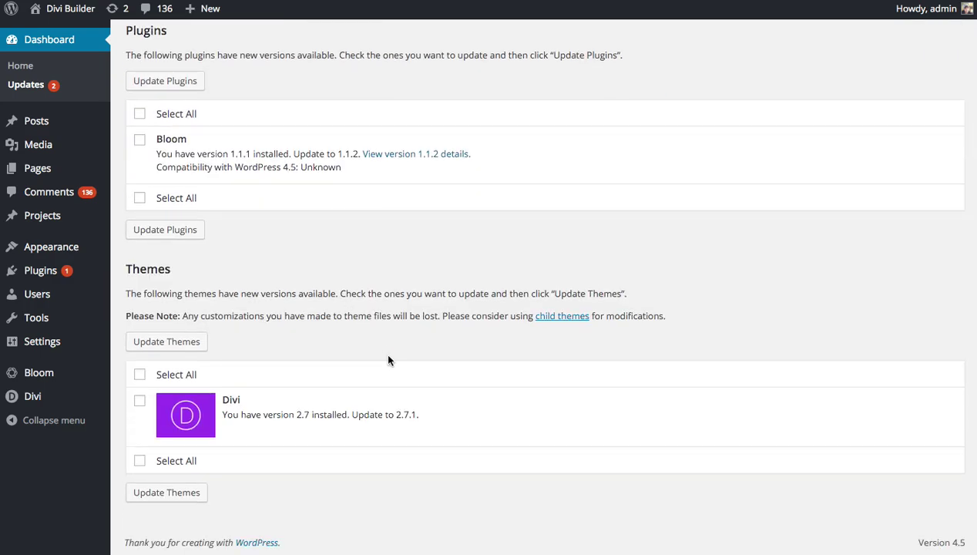
scroll(389, 360, up, 3)
click(139, 312)
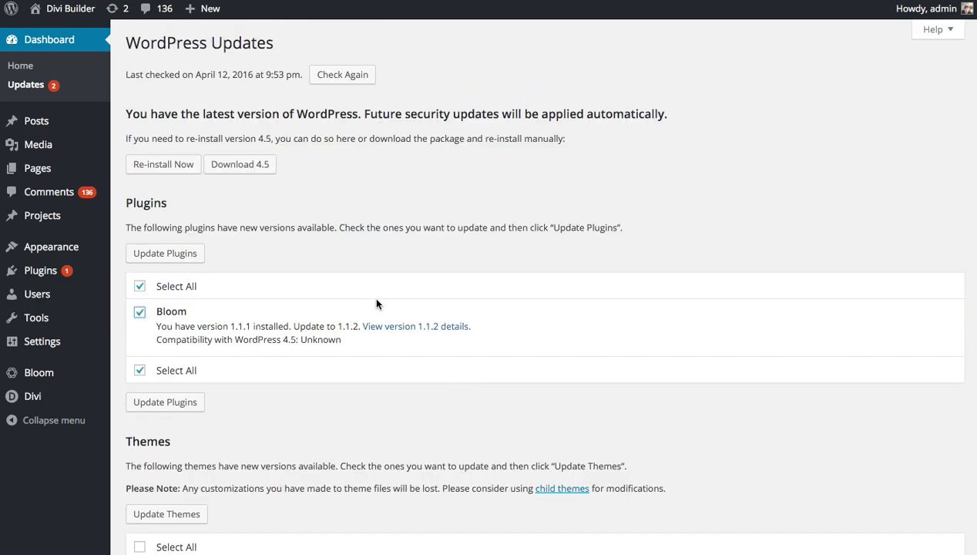
click(191, 257)
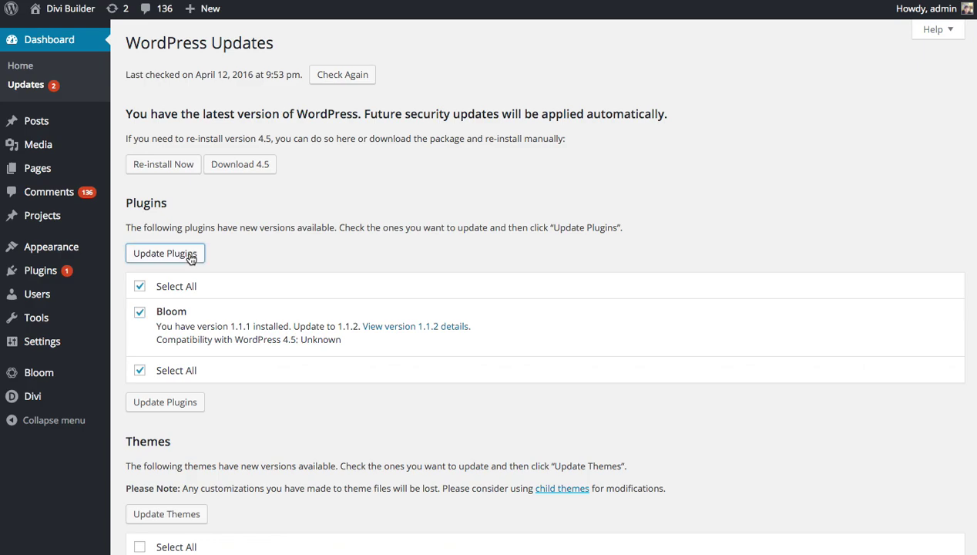